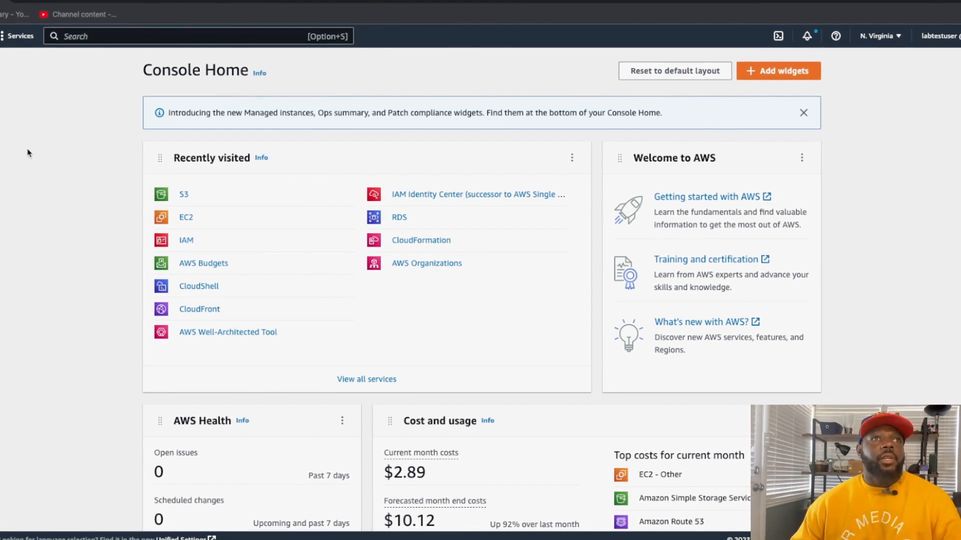
- Search the console's services for s3 and open the S3 storage service
{"action": "scroll", "coordinate": [28, 150], "scroll_direction": "down", "scroll_amount": 2}
{"action": "scroll", "coordinate": [28, 150], "scroll_direction": "up", "scroll_amount": 2}
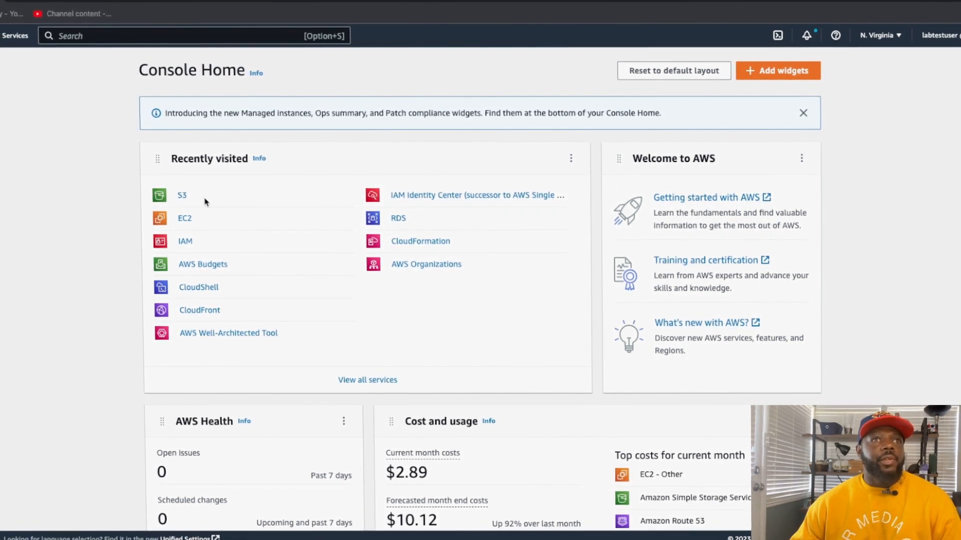
{"action": "left_click", "coordinate": [89, 37]}
{"action": "type", "text": "s3"}
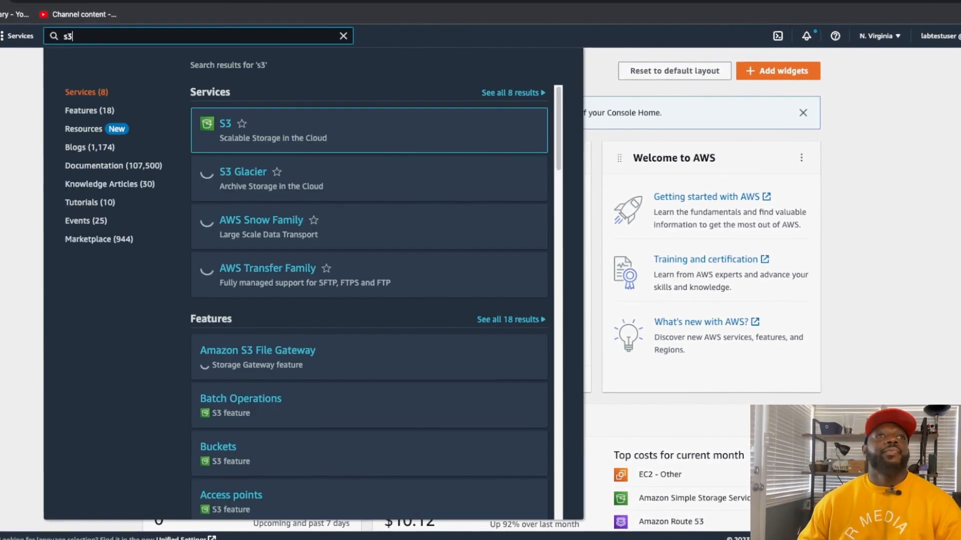
{"action": "left_click", "coordinate": [226, 125]}
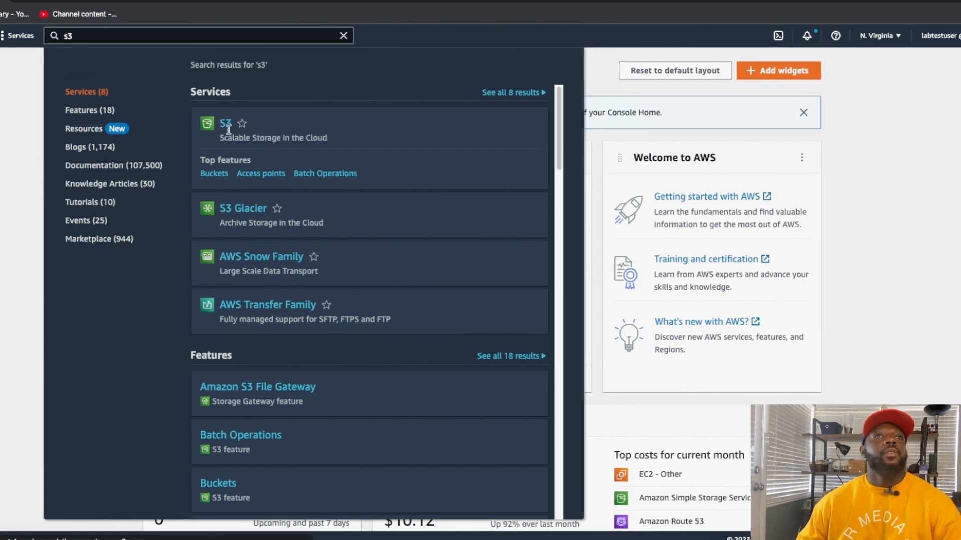
{"action": "left_click", "coordinate": [223, 131]}
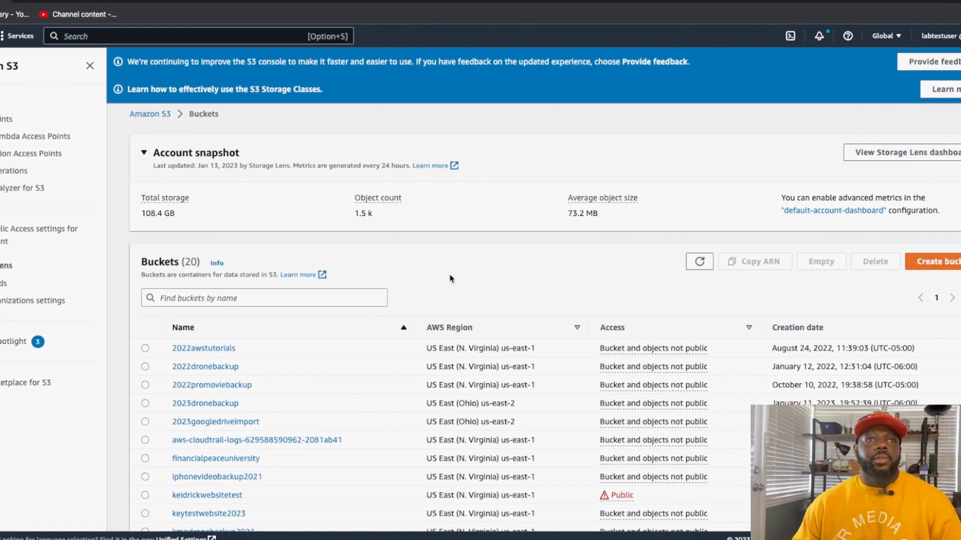
- Look through the existing S3 buckets and start creating a new bucket
{"action": "scroll", "coordinate": [451, 272], "scroll_direction": "down", "scroll_amount": 2}
{"action": "scroll", "coordinate": [451, 278], "scroll_direction": "down", "scroll_amount": 3}
{"action": "scroll", "coordinate": [451, 278], "scroll_direction": "up", "scroll_amount": 4}
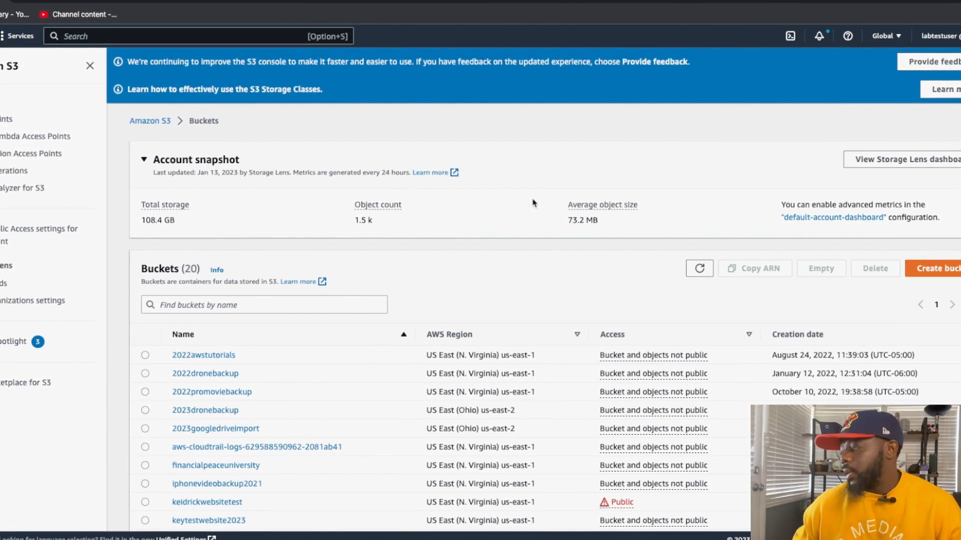
{"action": "key", "text": "Down"}
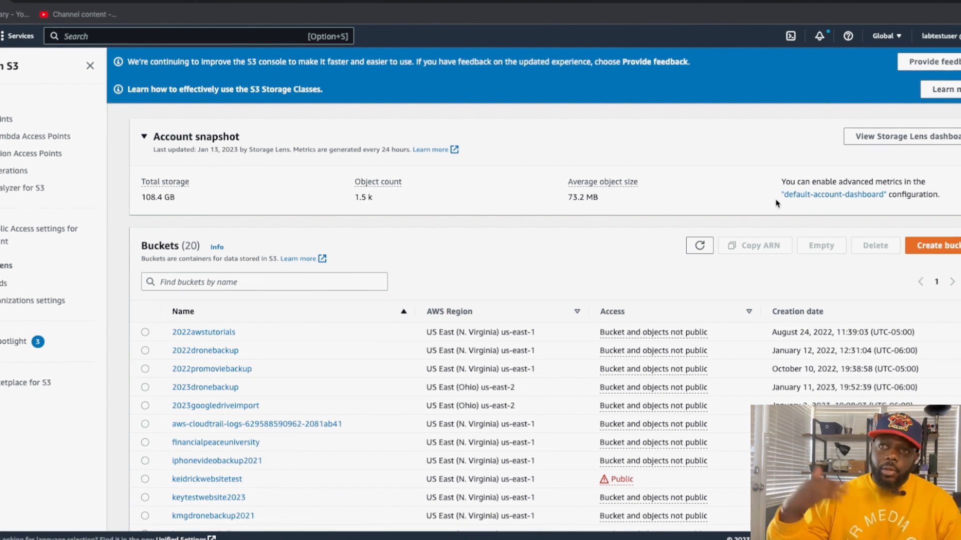
{"action": "left_click", "coordinate": [939, 252]}
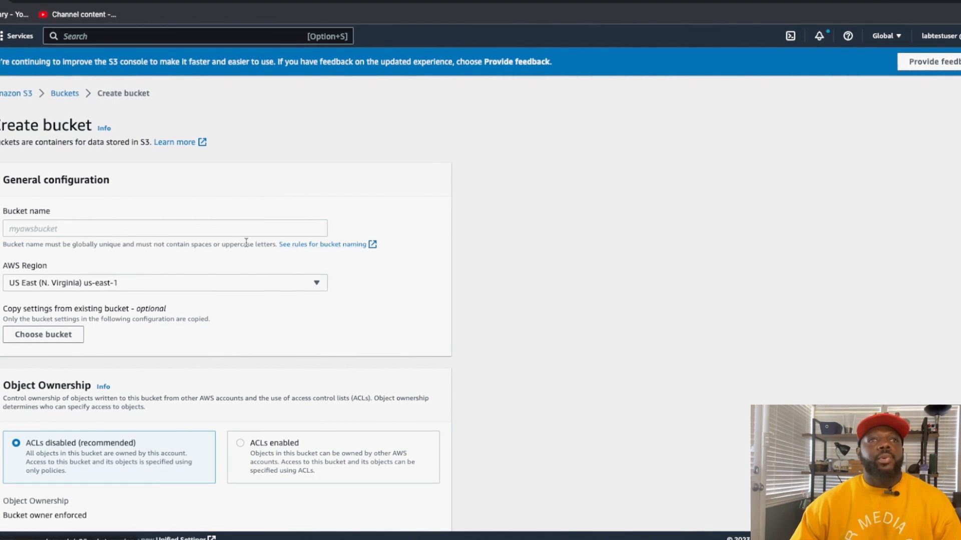
- Open the bucket naming rules documentation, read the rules and example bucket names, and return to the bucket creation form
{"action": "left_click", "coordinate": [314, 248]}
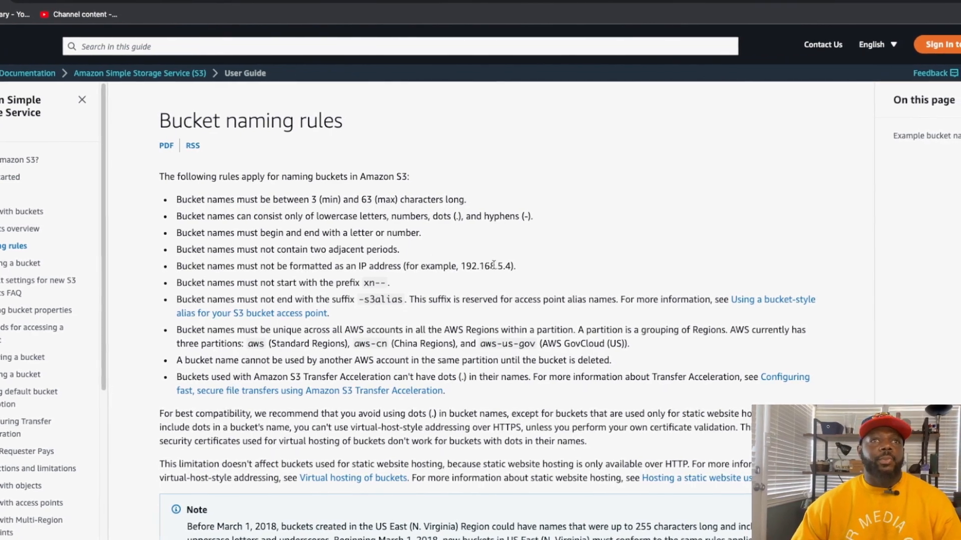
{"action": "scroll", "coordinate": [492, 265], "scroll_direction": "down", "scroll_amount": 9}
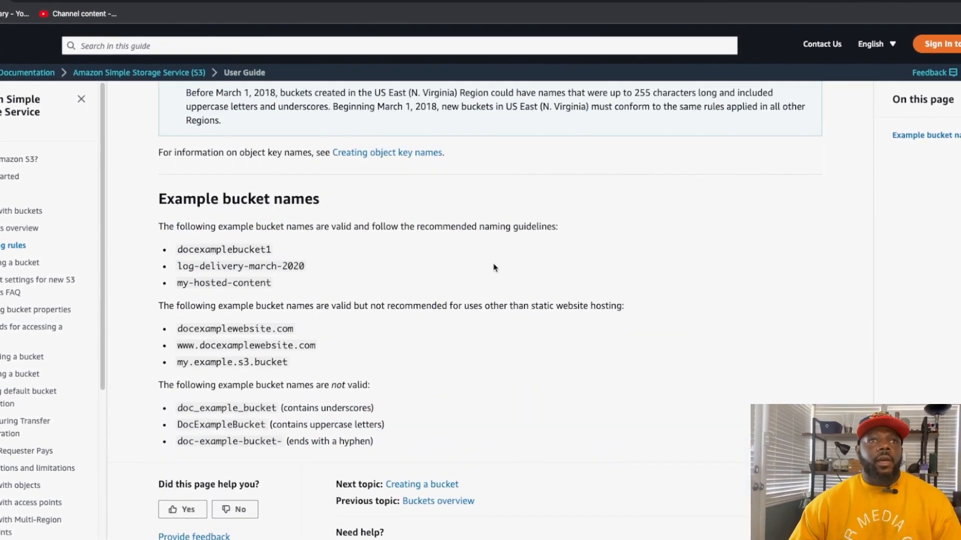
{"action": "scroll", "coordinate": [493, 268], "scroll_direction": "up", "scroll_amount": 7}
{"action": "scroll", "coordinate": [494, 268], "scroll_direction": "up", "scroll_amount": 2}
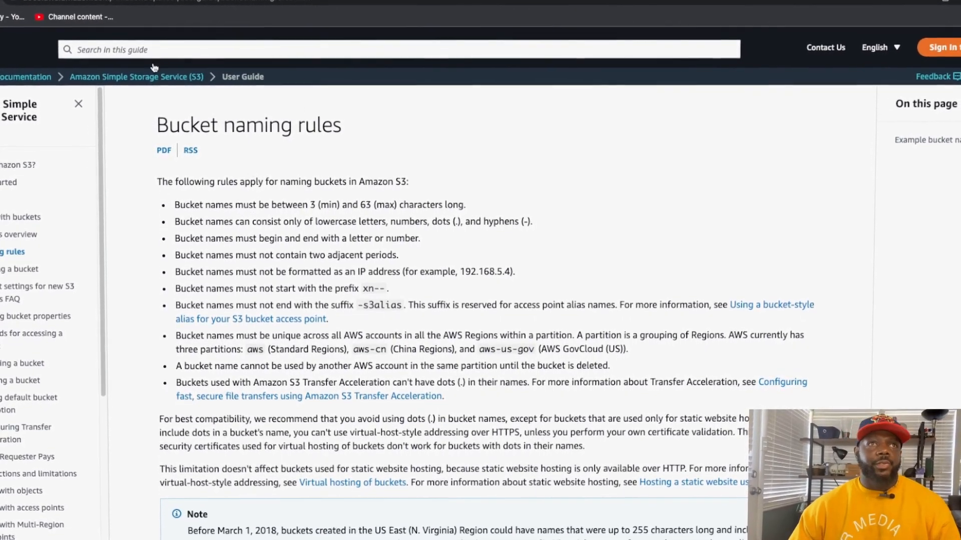
{"action": "key", "text": "ctrl+w"}
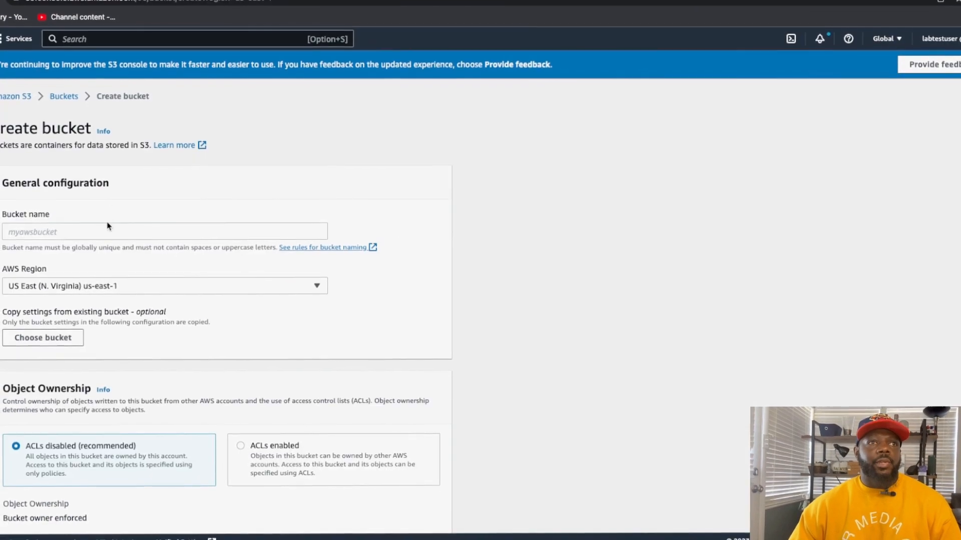
- Name the new bucket testbucket and review its region, object ownership and Block Public Access settings
{"action": "left_click", "coordinate": [100, 228]}
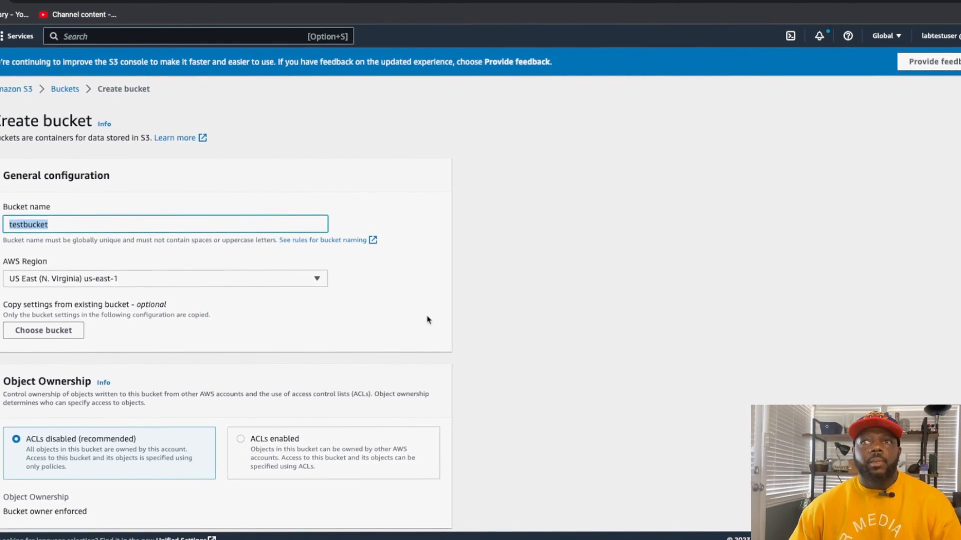
{"action": "scroll", "coordinate": [428, 319], "scroll_direction": "down", "scroll_amount": 3}
{"action": "scroll", "coordinate": [428, 320], "scroll_direction": "down", "scroll_amount": 1}
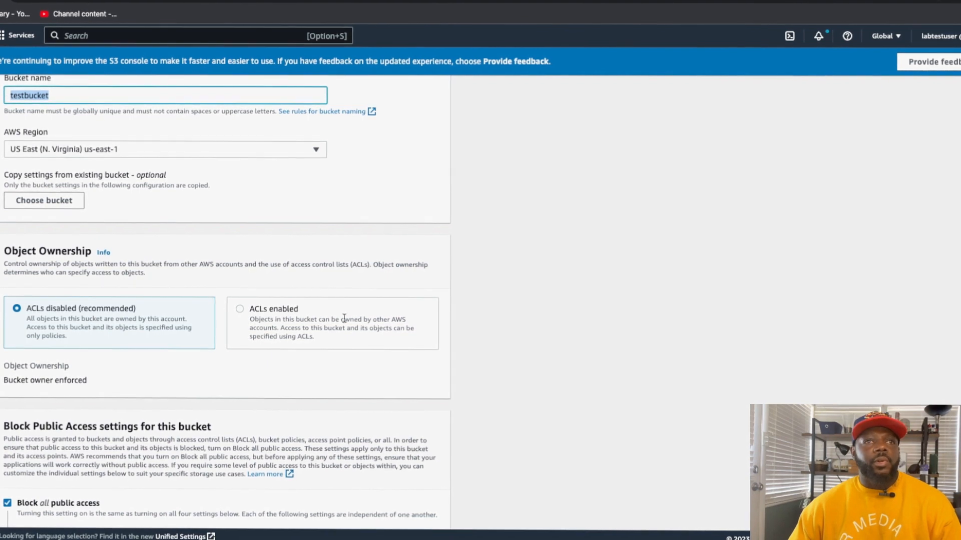
{"action": "scroll", "coordinate": [261, 380], "scroll_direction": "down", "scroll_amount": 3}
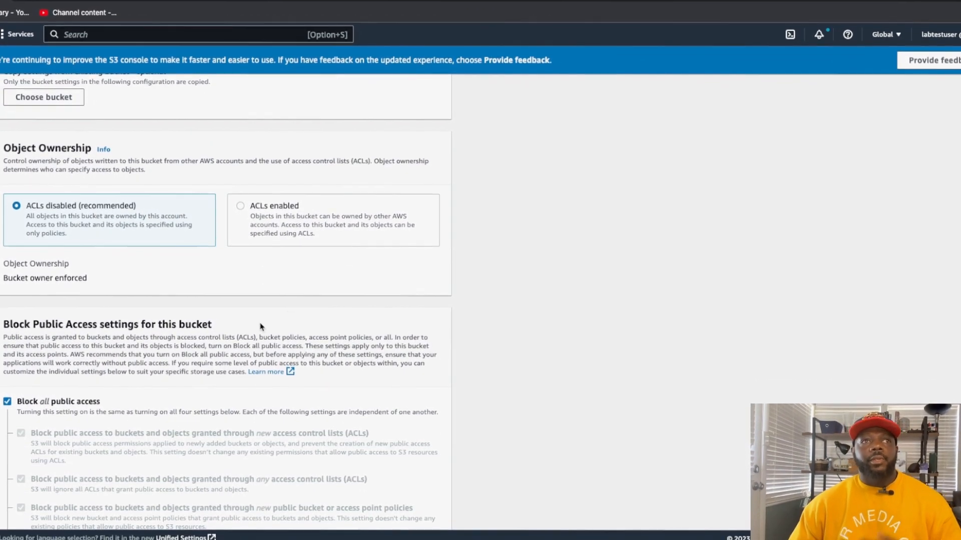
{"action": "scroll", "coordinate": [283, 313], "scroll_direction": "down", "scroll_amount": 3}
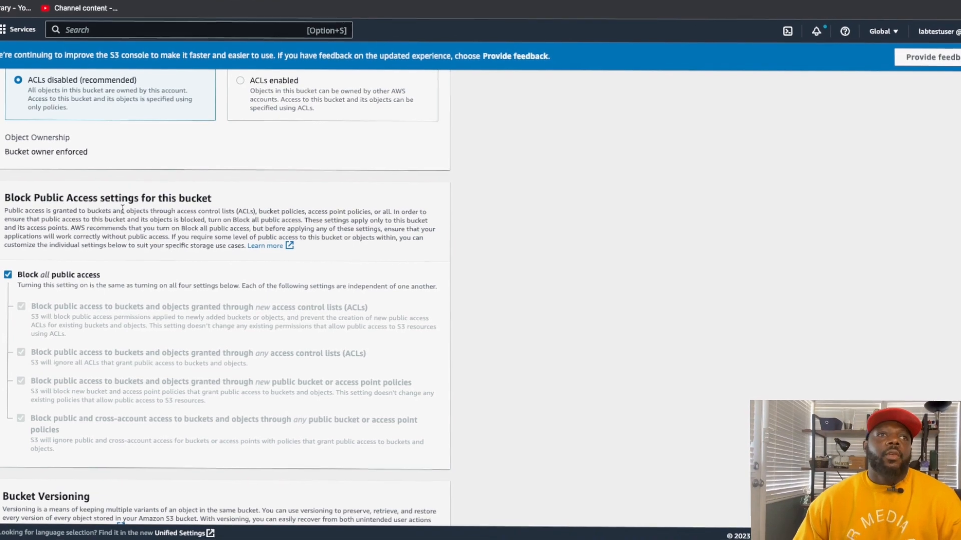
{"action": "scroll", "coordinate": [128, 249], "scroll_direction": "down", "scroll_amount": 2}
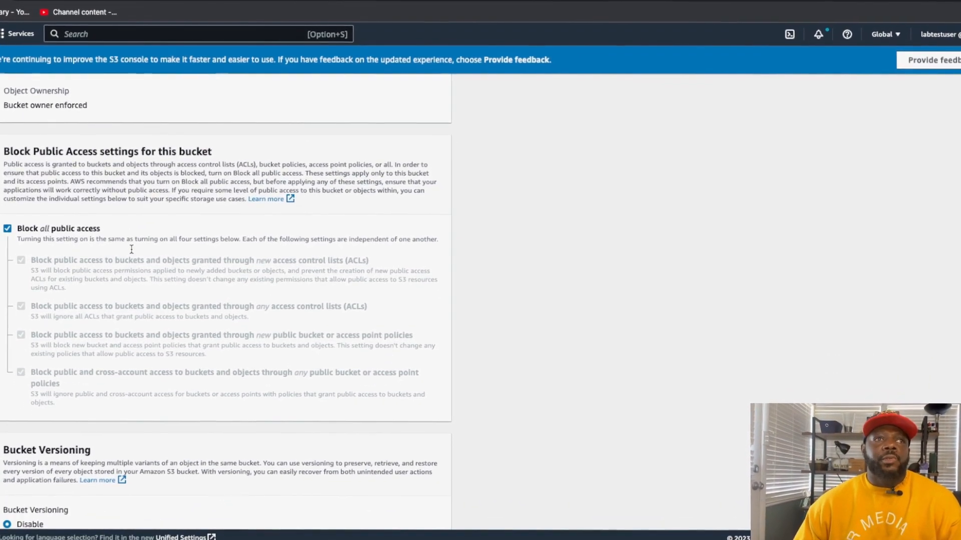
{"action": "scroll", "coordinate": [131, 248], "scroll_direction": "down", "scroll_amount": 2}
{"action": "scroll", "coordinate": [131, 250], "scroll_direction": "up", "scroll_amount": 10}
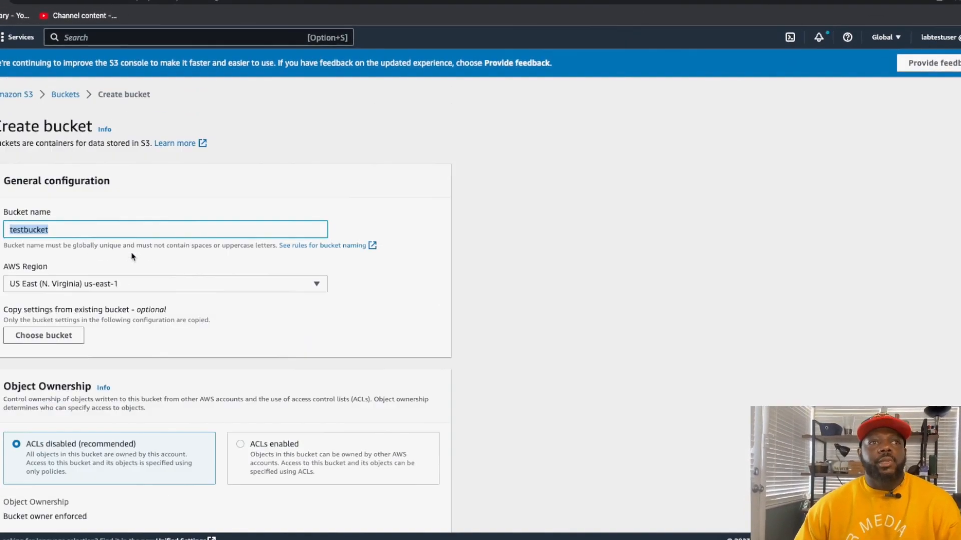
- Review the bucket's versioning, tags and default encryption options, and expand the advanced settings to examine Object Lock
{"action": "scroll", "coordinate": [132, 254], "scroll_direction": "down", "scroll_amount": 10}
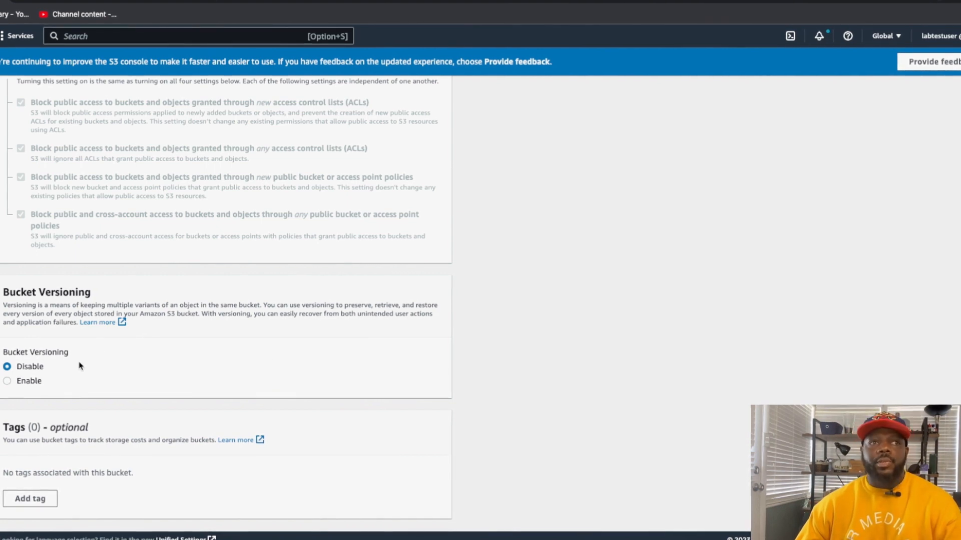
{"action": "scroll", "coordinate": [275, 378], "scroll_direction": "down", "scroll_amount": 3}
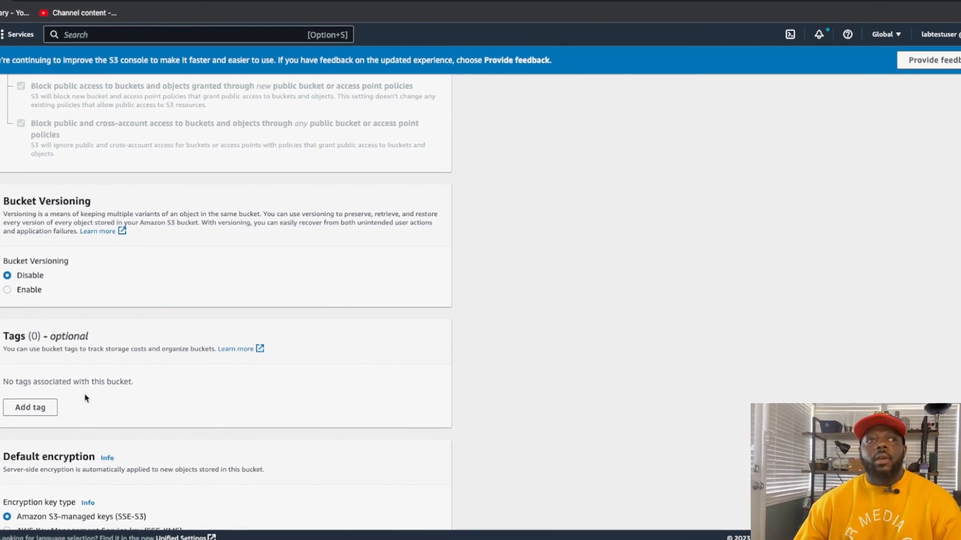
{"action": "scroll", "coordinate": [154, 395], "scroll_direction": "down", "scroll_amount": 5}
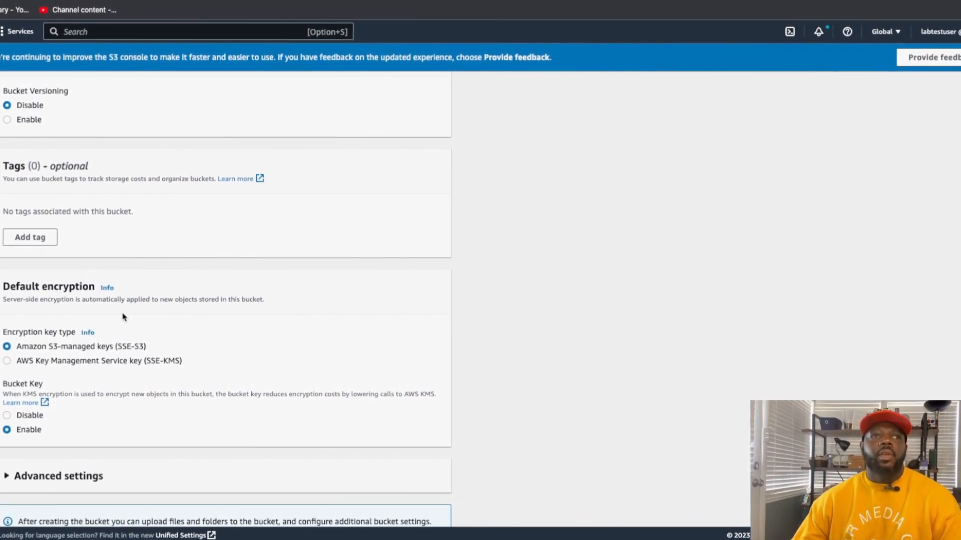
{"action": "scroll", "coordinate": [152, 320], "scroll_direction": "down", "scroll_amount": 2}
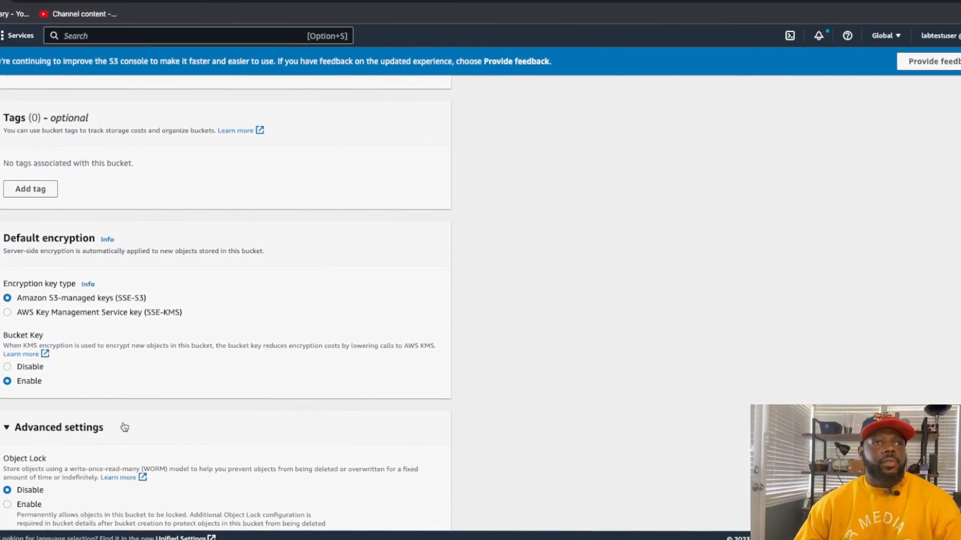
{"action": "scroll", "coordinate": [146, 420], "scroll_direction": "down", "scroll_amount": 5}
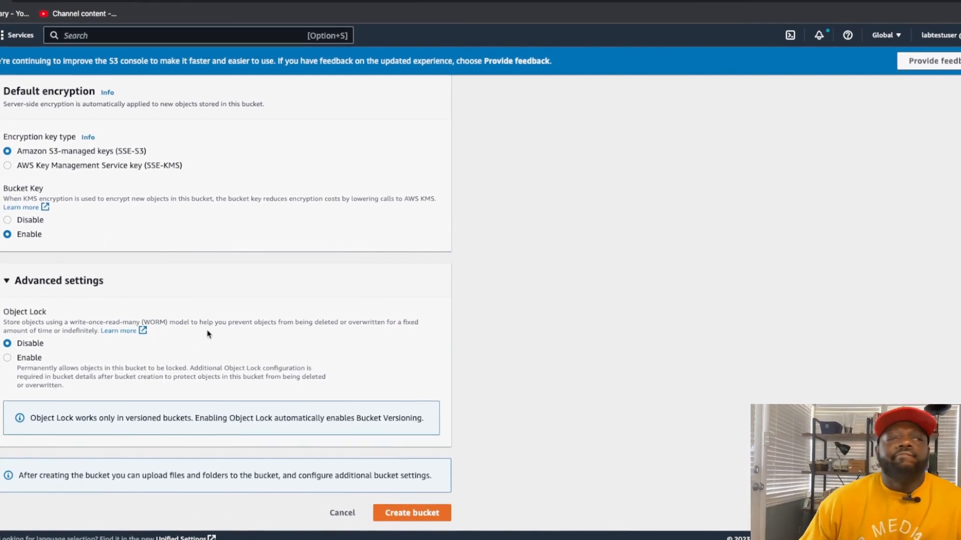
- Recheck the whole configuration and try to create the bucket under the name testbucket
{"action": "scroll", "coordinate": [290, 342], "scroll_direction": "up", "scroll_amount": 15}
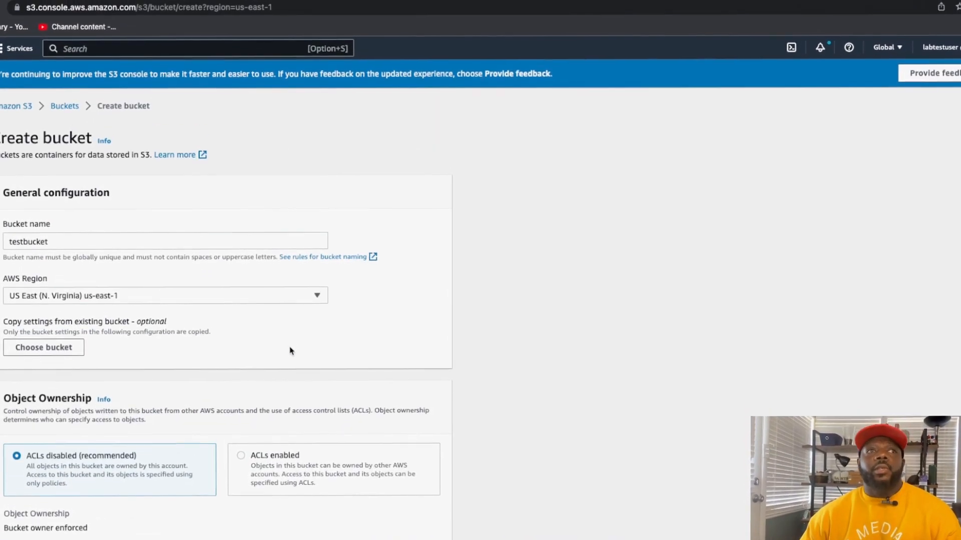
{"action": "scroll", "coordinate": [423, 363], "scroll_direction": "down", "scroll_amount": 15}
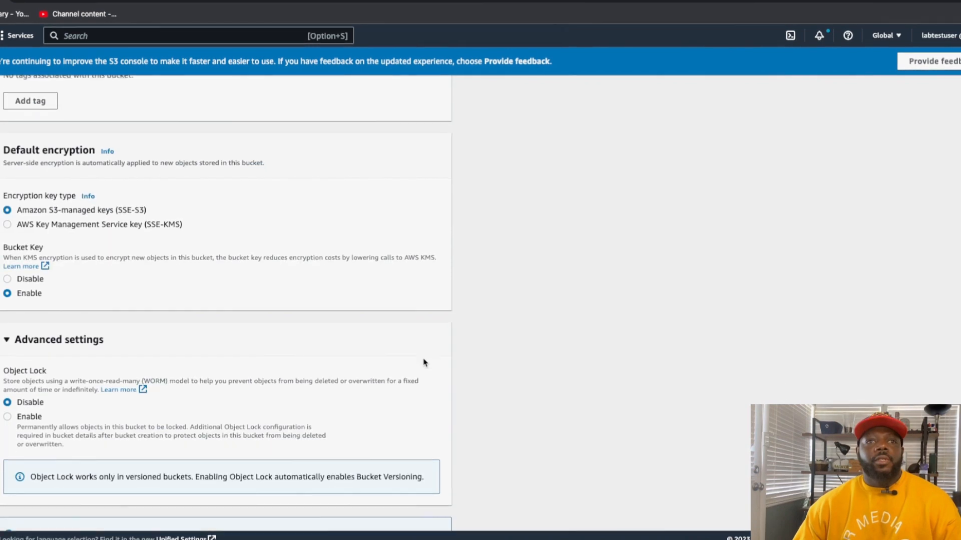
{"action": "scroll", "coordinate": [391, 365], "scroll_direction": "up", "scroll_amount": 15}
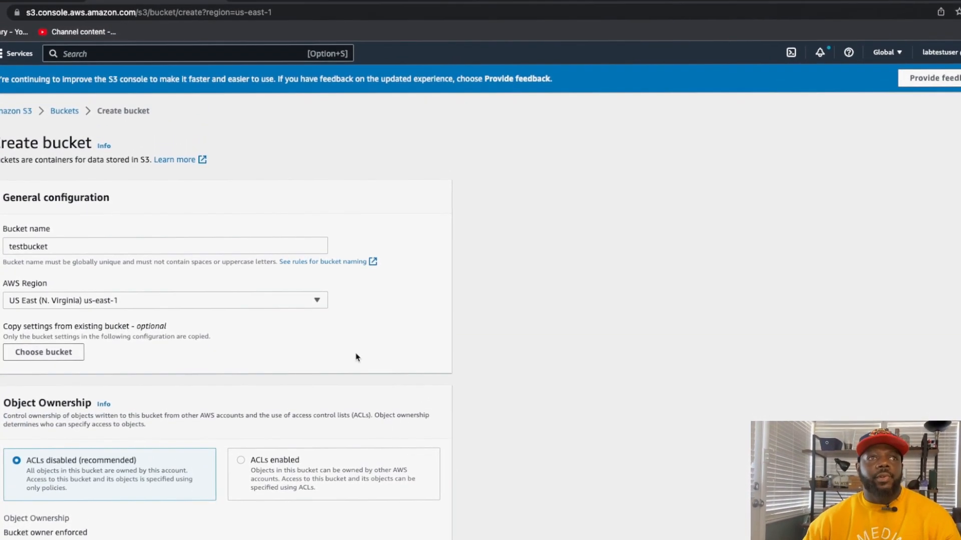
{"action": "scroll", "coordinate": [470, 363], "scroll_direction": "down", "scroll_amount": 15}
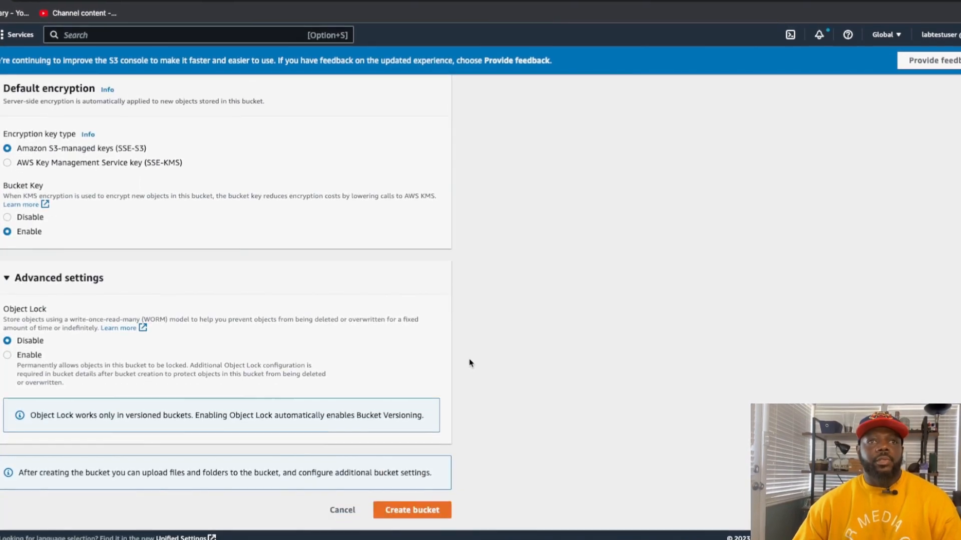
{"action": "left_click", "coordinate": [406, 510]}
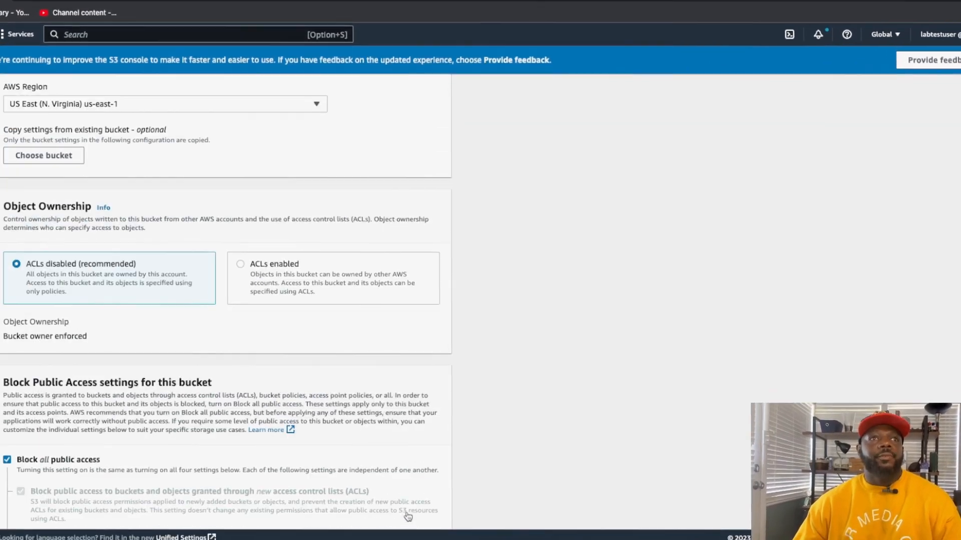
- Change the bucket name to testbucketkp2023 and create the bucket with the default settings
{"action": "scroll", "coordinate": [364, 307], "scroll_direction": "up", "scroll_amount": 3}
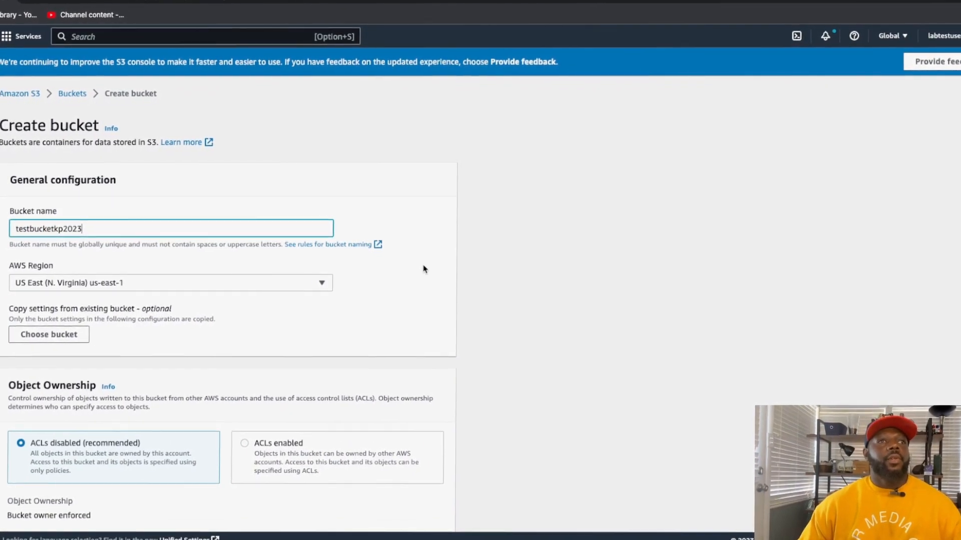
{"action": "scroll", "coordinate": [418, 268], "scroll_direction": "down", "scroll_amount": 15}
{"action": "scroll", "coordinate": [419, 266], "scroll_direction": "down", "scroll_amount": 2}
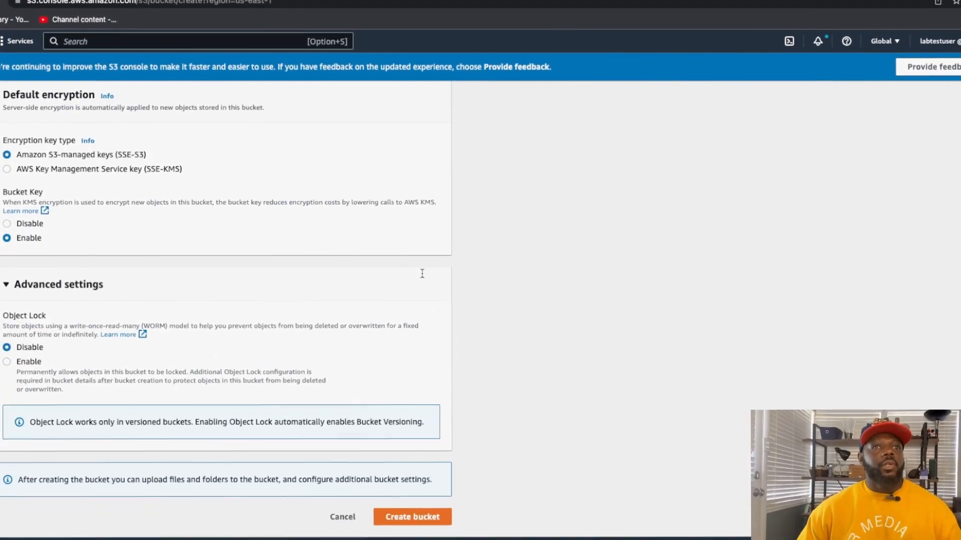
{"action": "left_click", "coordinate": [409, 509]}
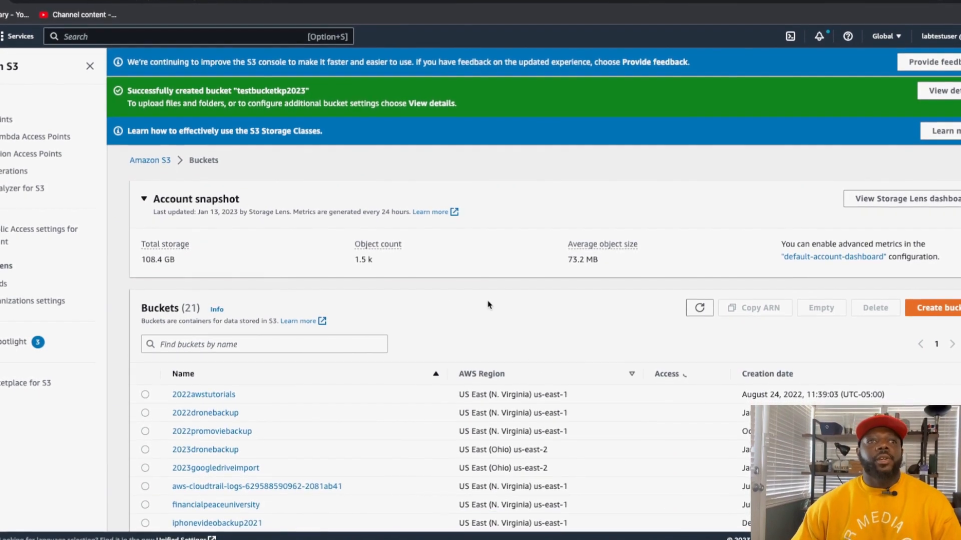
- Find testbucketkp2023 in the bucket list and examine its region and public access status
{"action": "scroll", "coordinate": [489, 307], "scroll_direction": "down", "scroll_amount": 2}
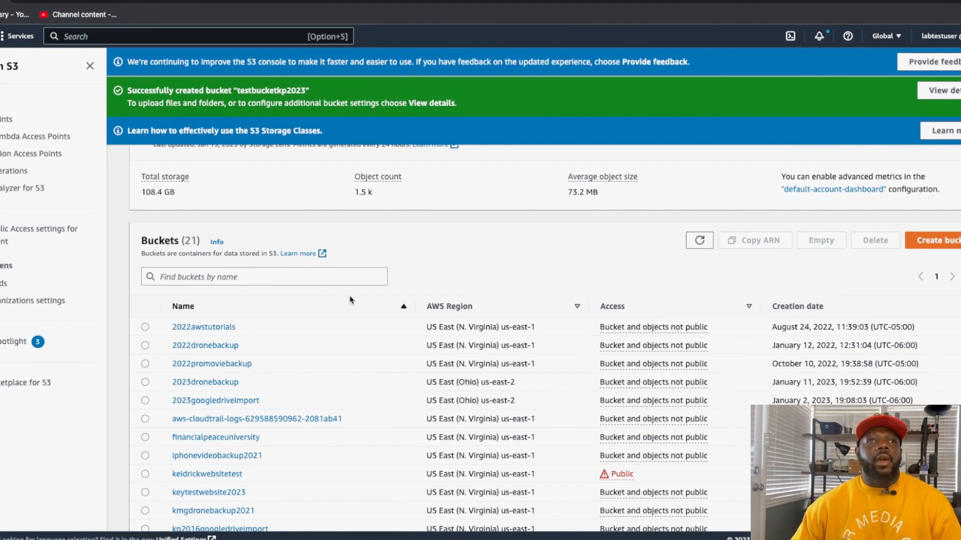
{"action": "scroll", "coordinate": [330, 319], "scroll_direction": "down", "scroll_amount": 5}
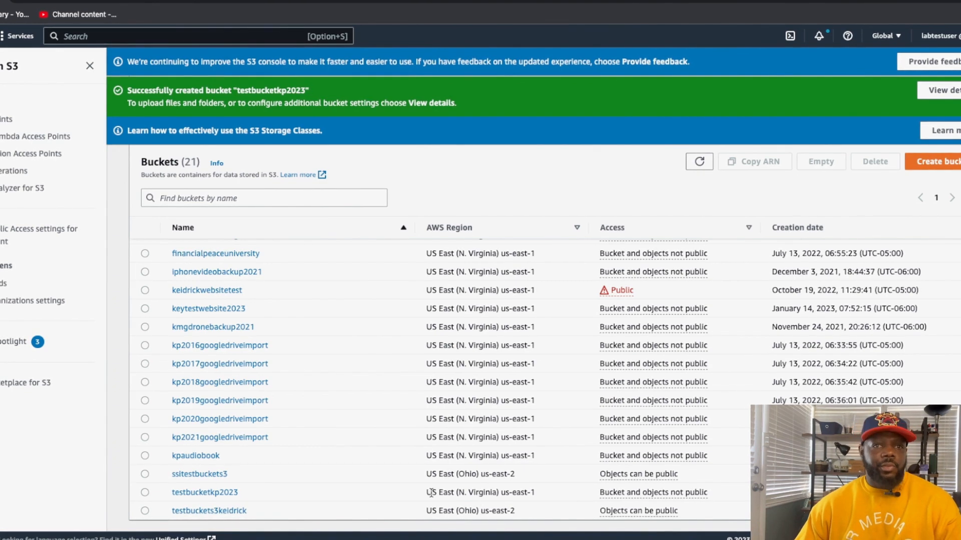
{"action": "left_click_drag", "start_coordinate": [430, 493], "coordinate": [530, 493]}
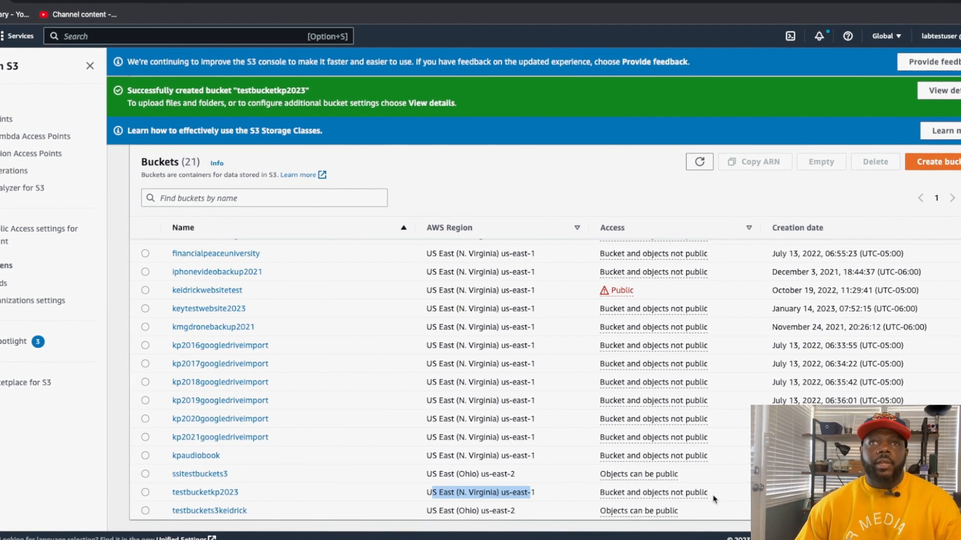
{"action": "scroll", "coordinate": [734, 494], "scroll_direction": "up", "scroll_amount": 1}
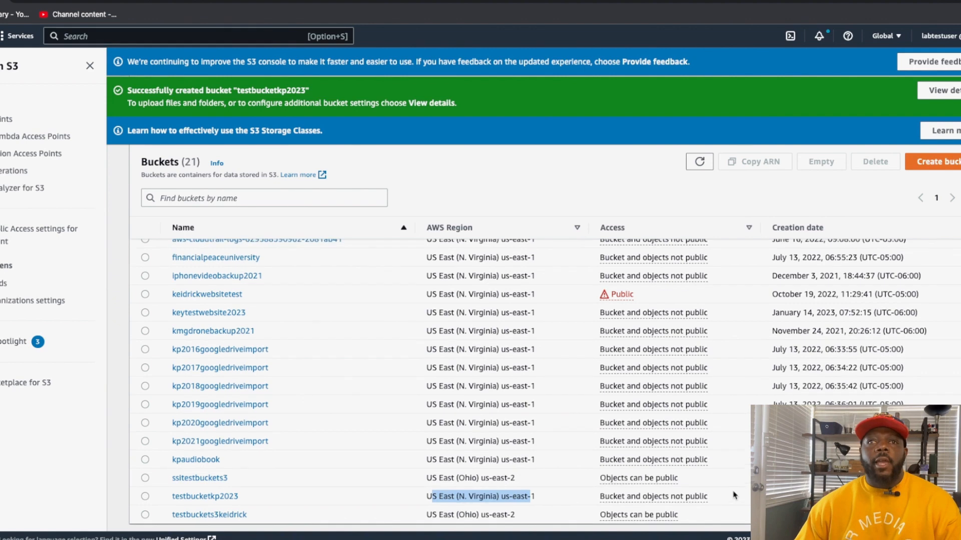
{"action": "scroll", "coordinate": [733, 496], "scroll_direction": "down", "scroll_amount": 1}
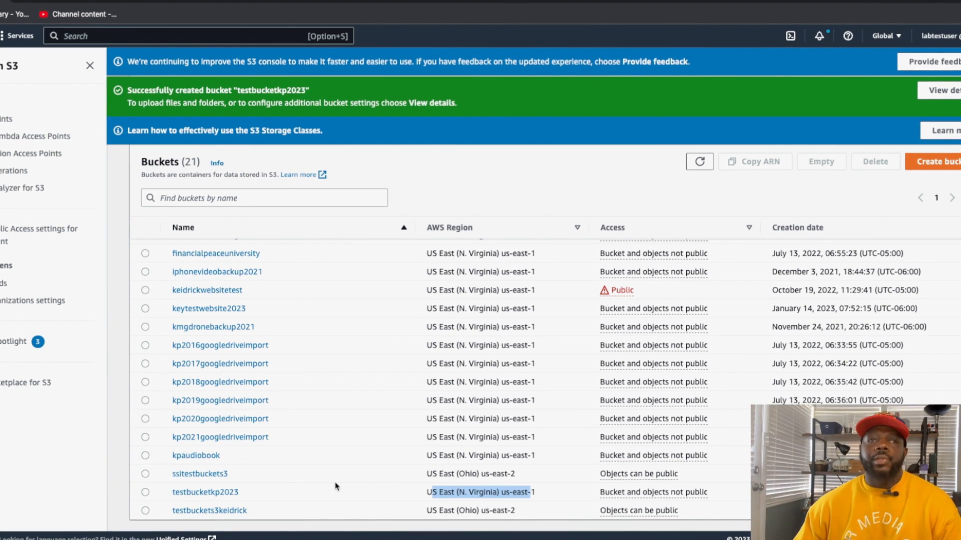
{"action": "left_click", "coordinate": [287, 496]}
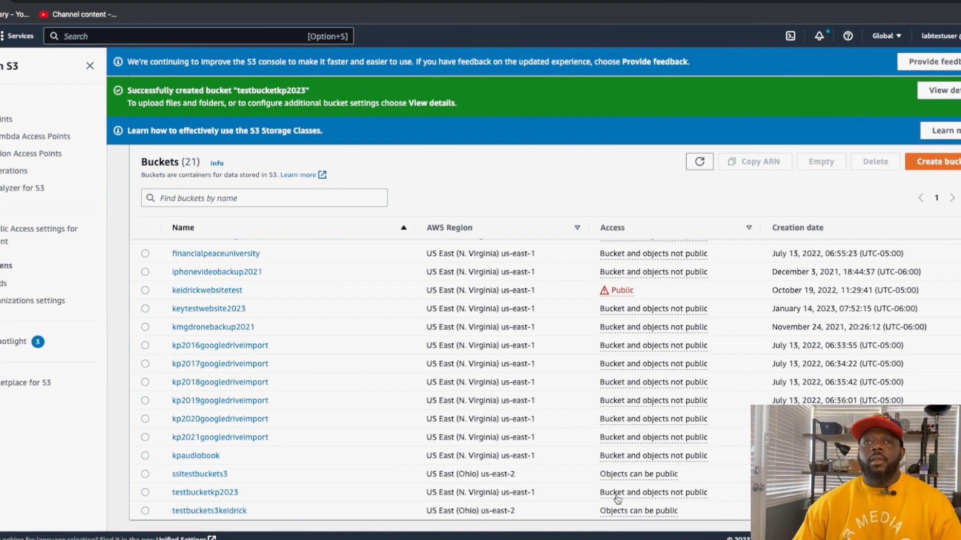
{"action": "scroll", "coordinate": [617, 499], "scroll_direction": "up", "scroll_amount": 5}
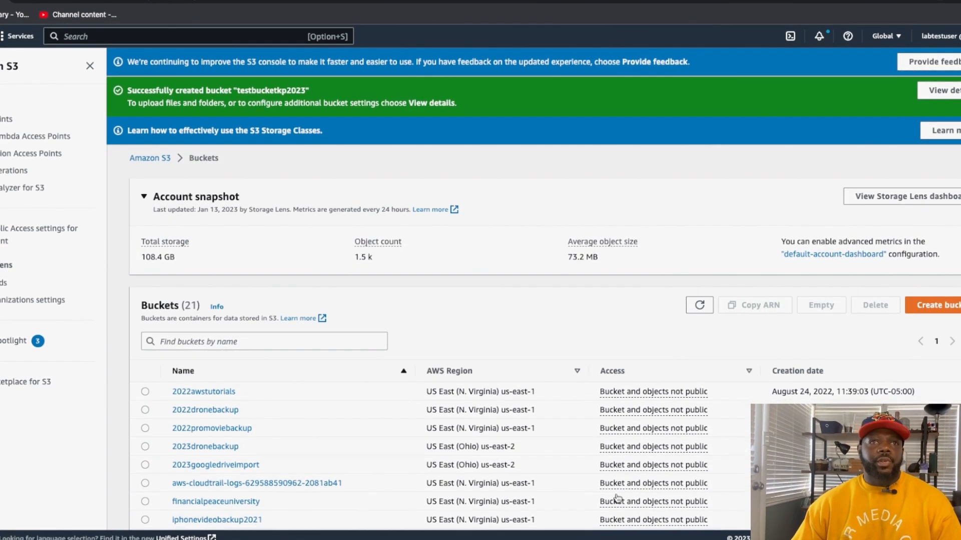
{"action": "scroll", "coordinate": [617, 499], "scroll_direction": "down", "scroll_amount": 5}
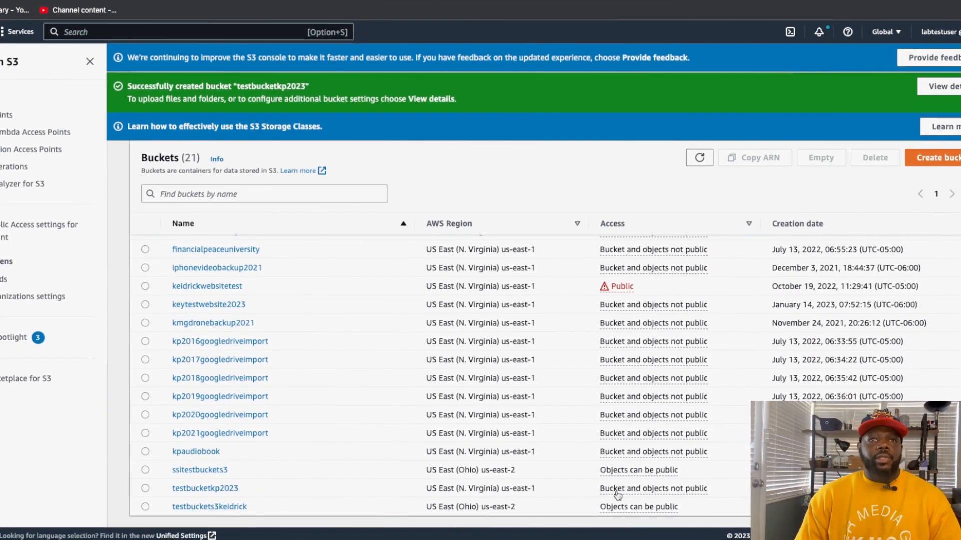